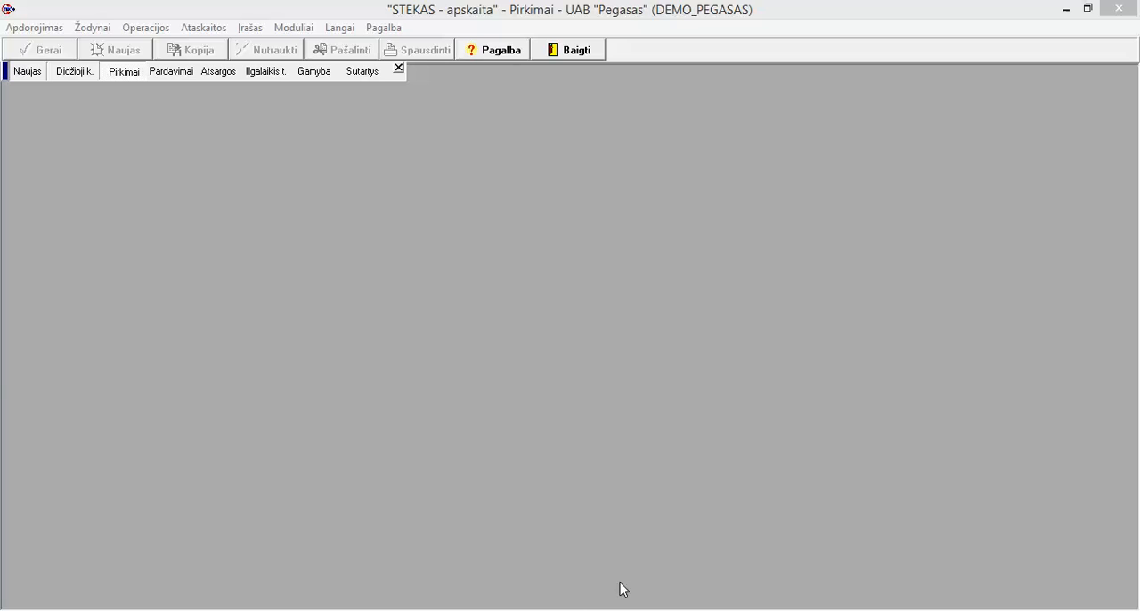
Step: Open the payment methods dictionary (Mokėjimo būdai) and look up ledger account 2712 in the account picker for Bankas SWED
click(91, 30)
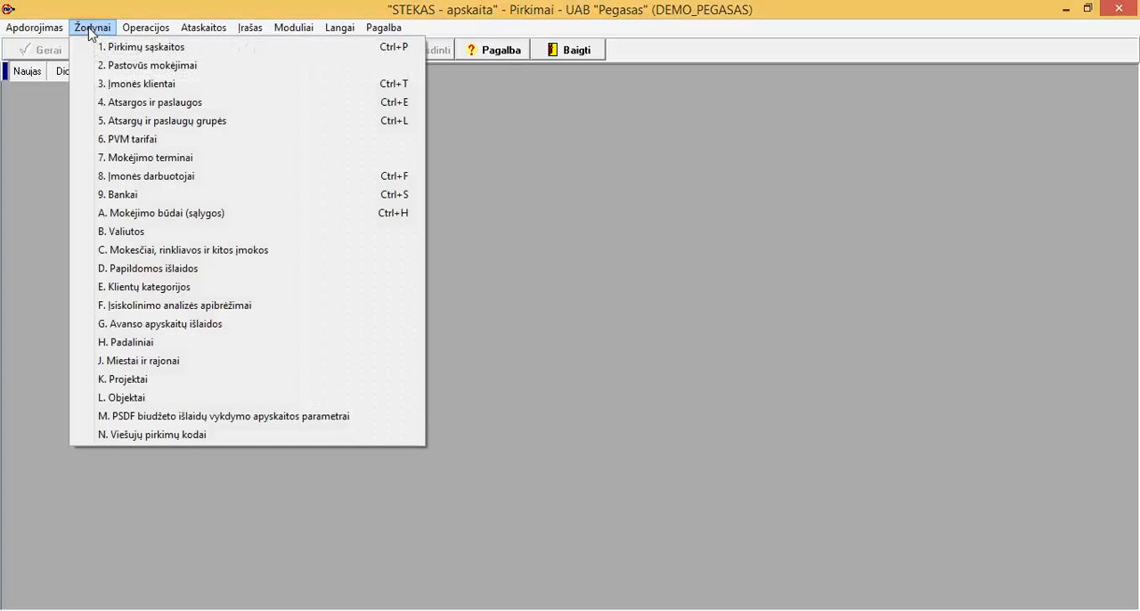
click(119, 217)
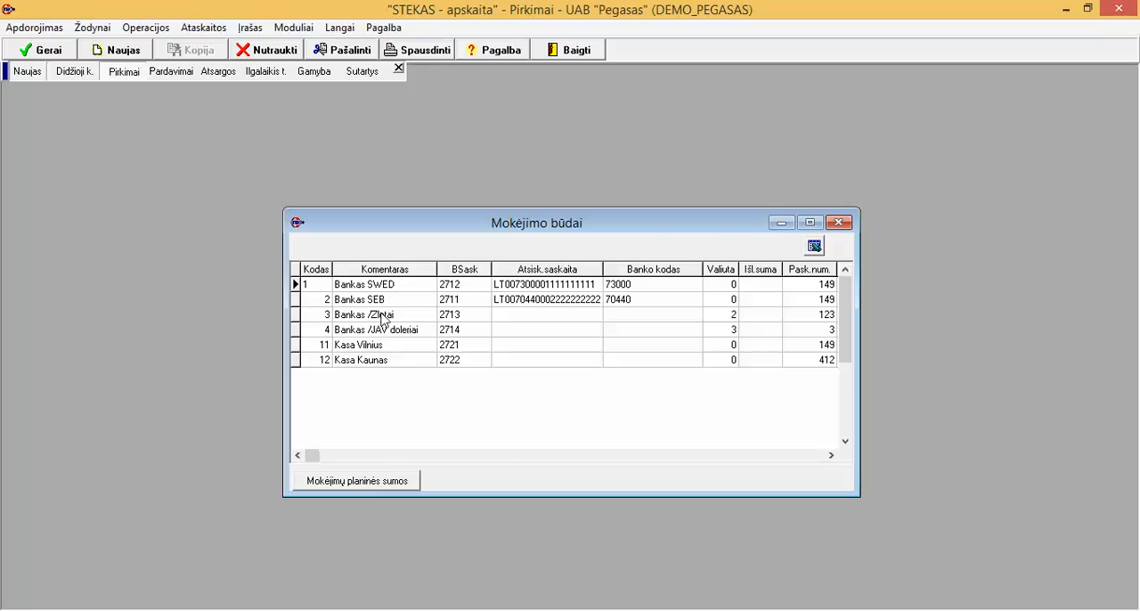
click(474, 287)
click(463, 287)
double_click(463, 288)
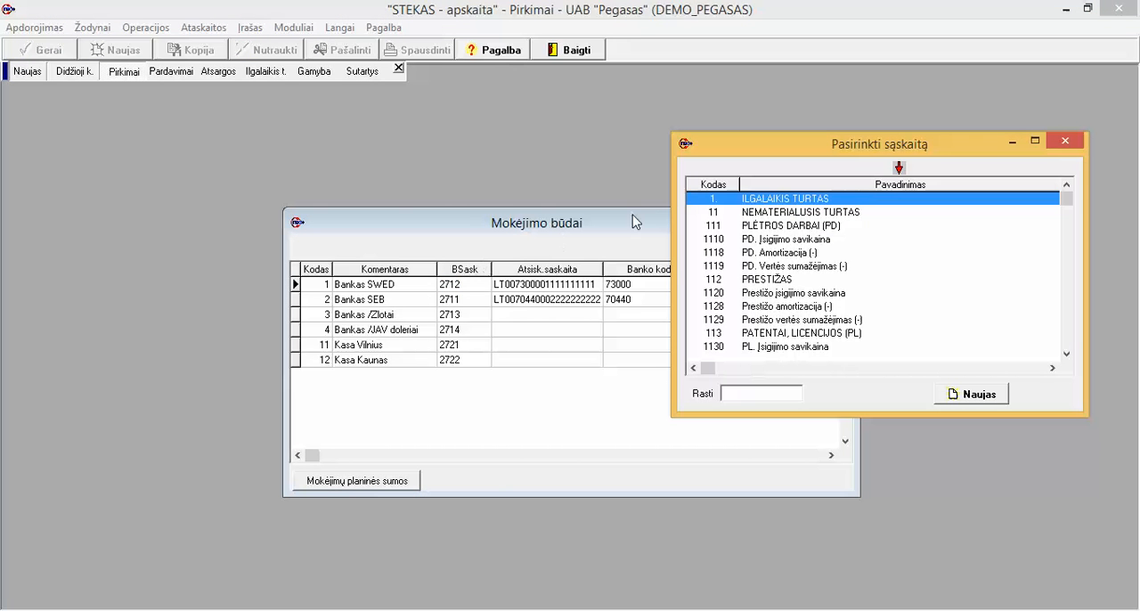
click(698, 186)
text(2712)
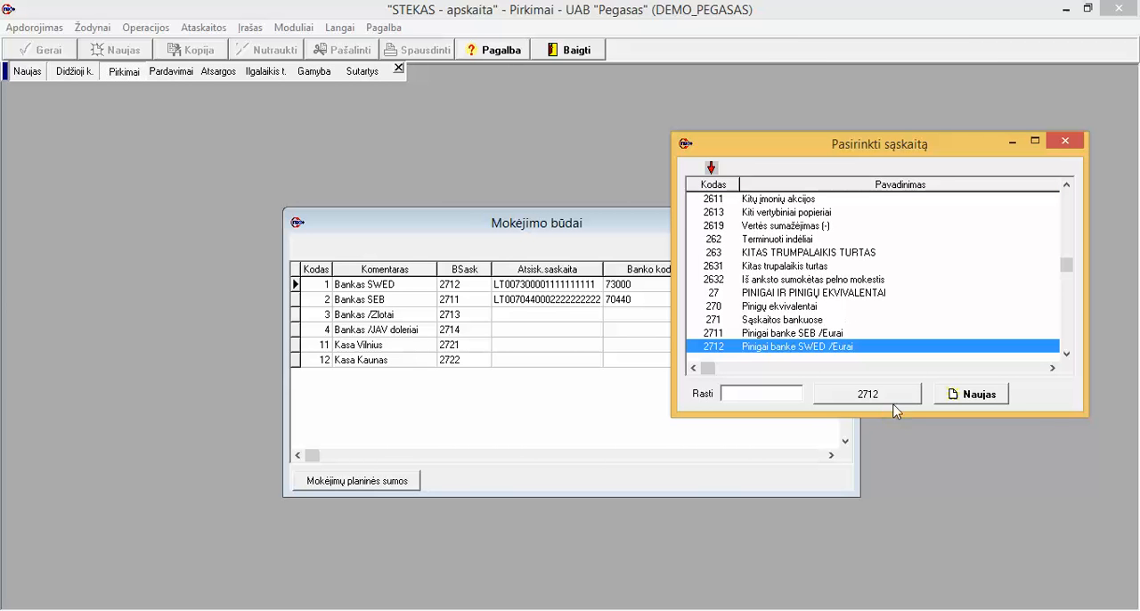
click(1071, 148)
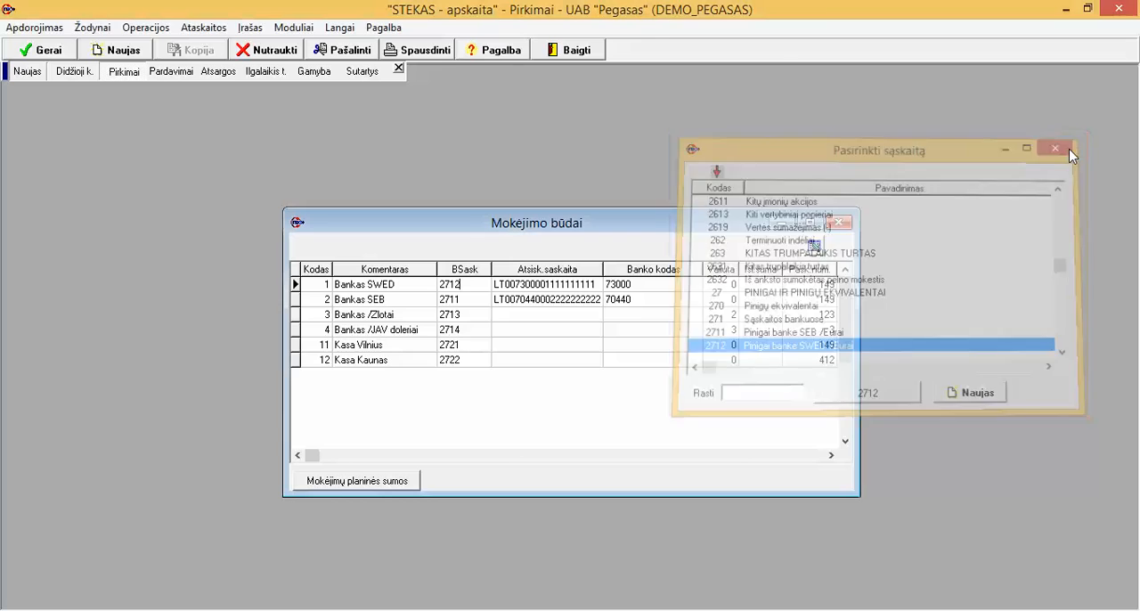
Step: View the selectable currencies for the Bankas SWED payment method, and close the payment methods dictionary without choosing one
click(720, 286)
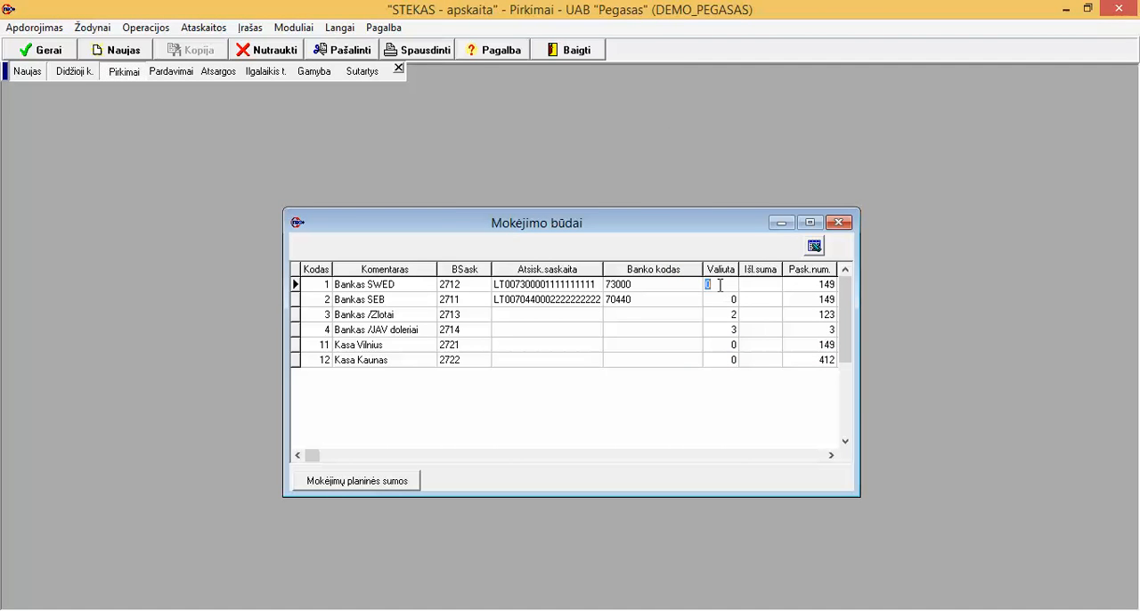
click(719, 285)
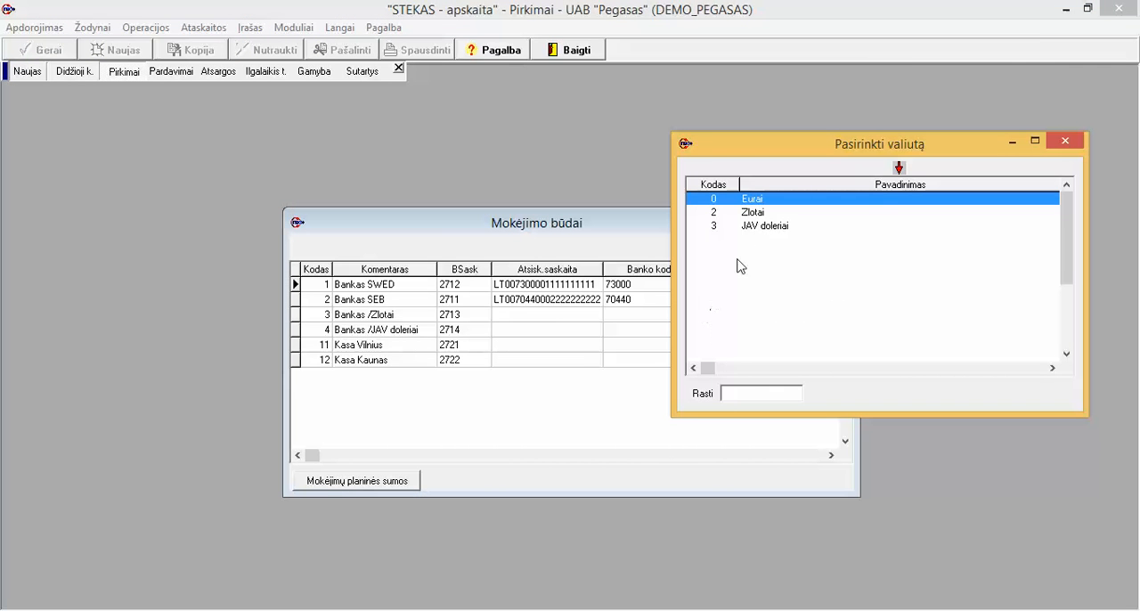
click(1062, 141)
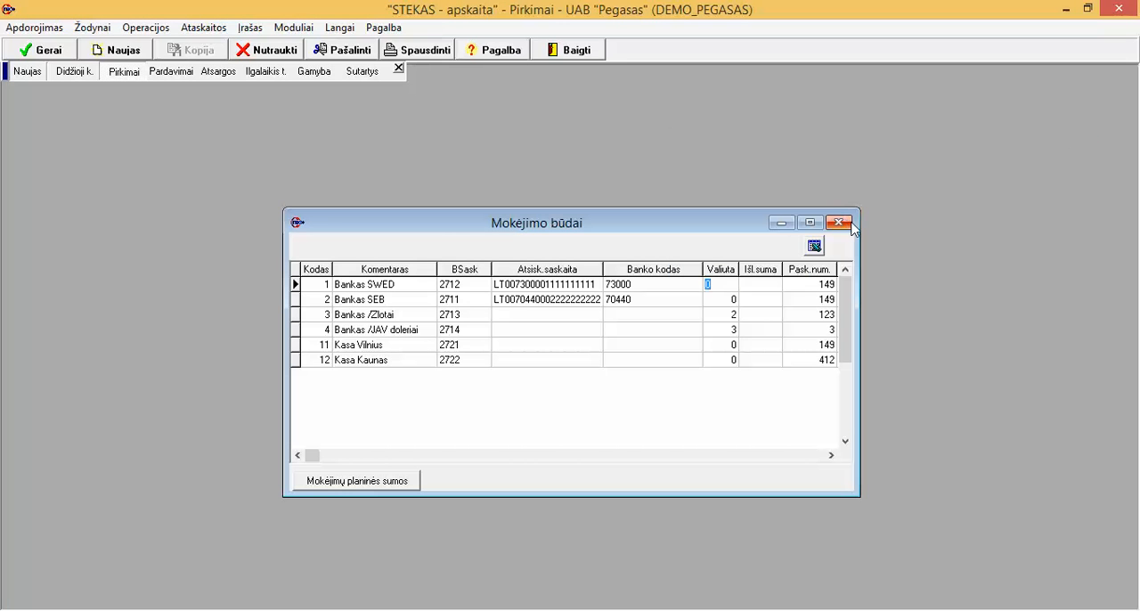
click(839, 222)
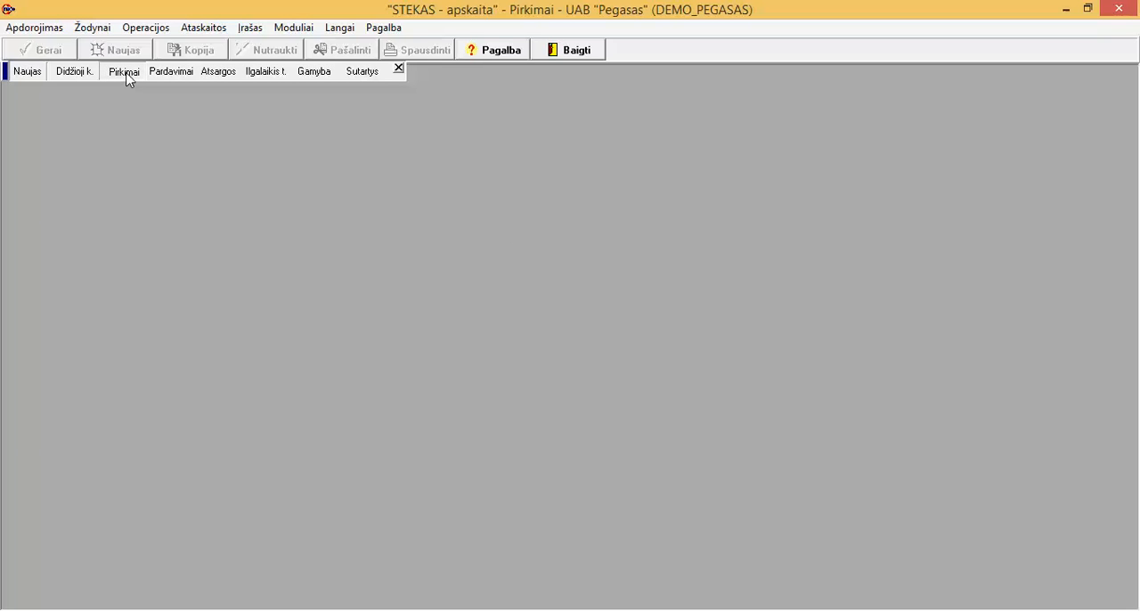
Step: In the payment terms dictionary (Mokėjimo terminai), create and save a term with code 14, name "Apmokėti per 14 dienų" and 14 days
click(103, 29)
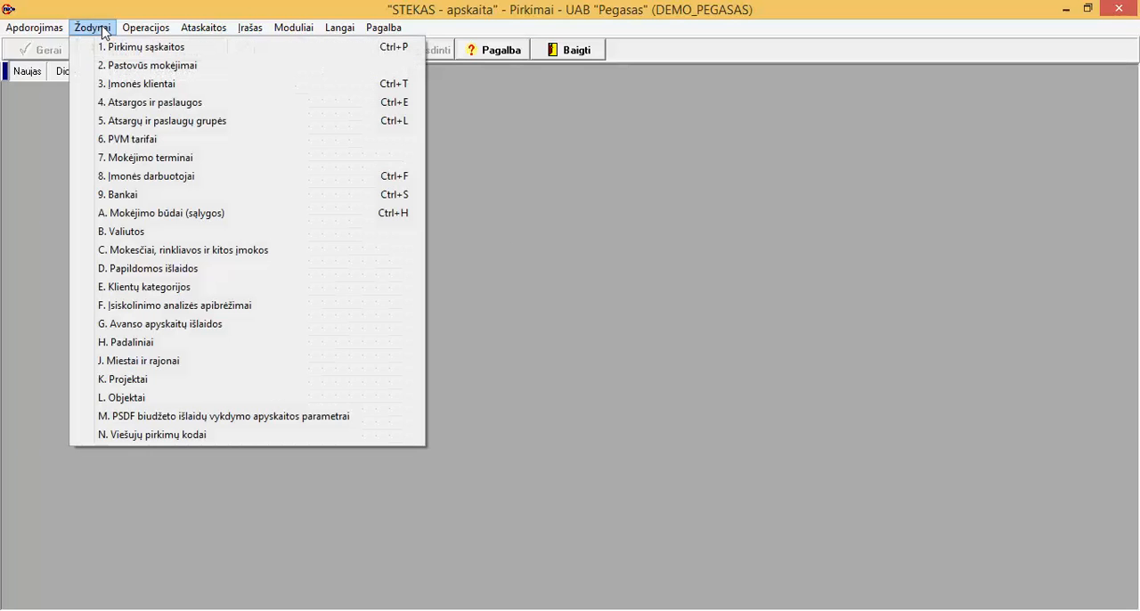
click(113, 163)
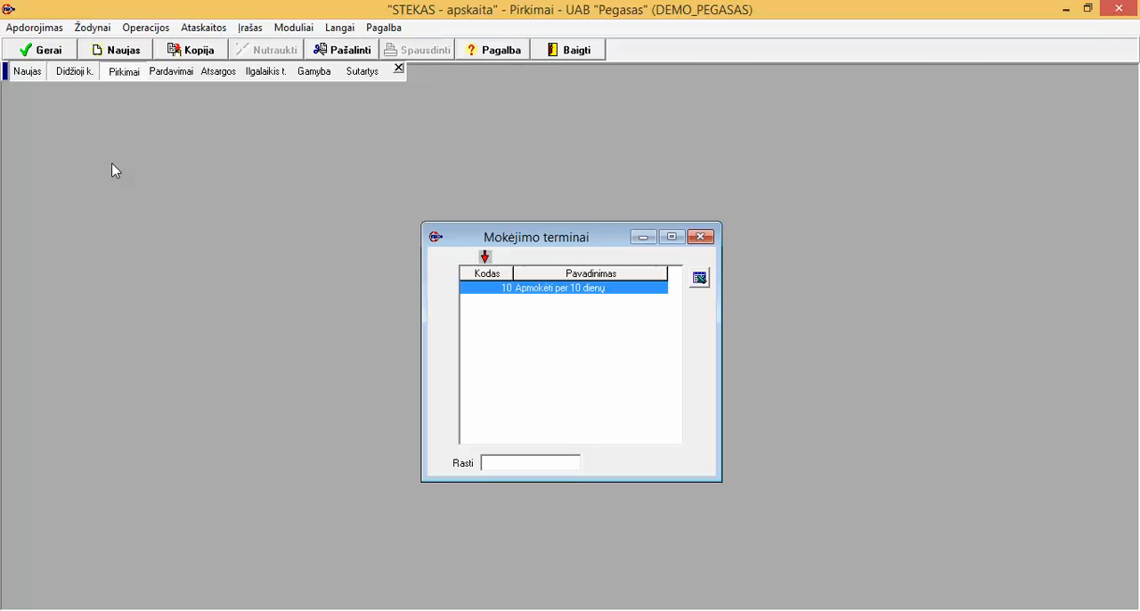
click(121, 53)
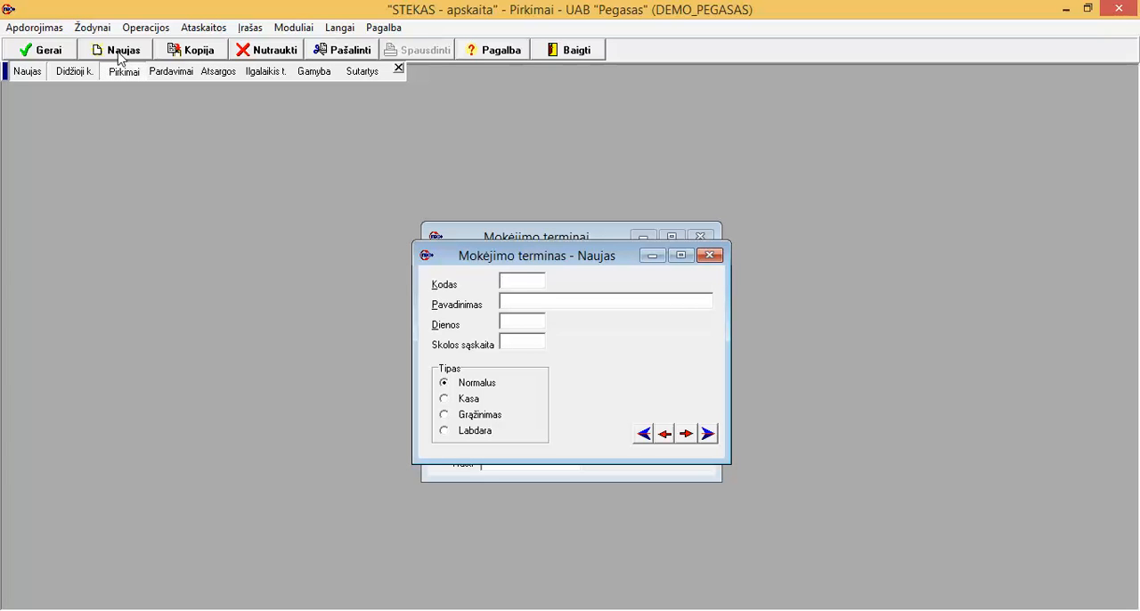
text(14)
key(Tab)
text(Apmok)
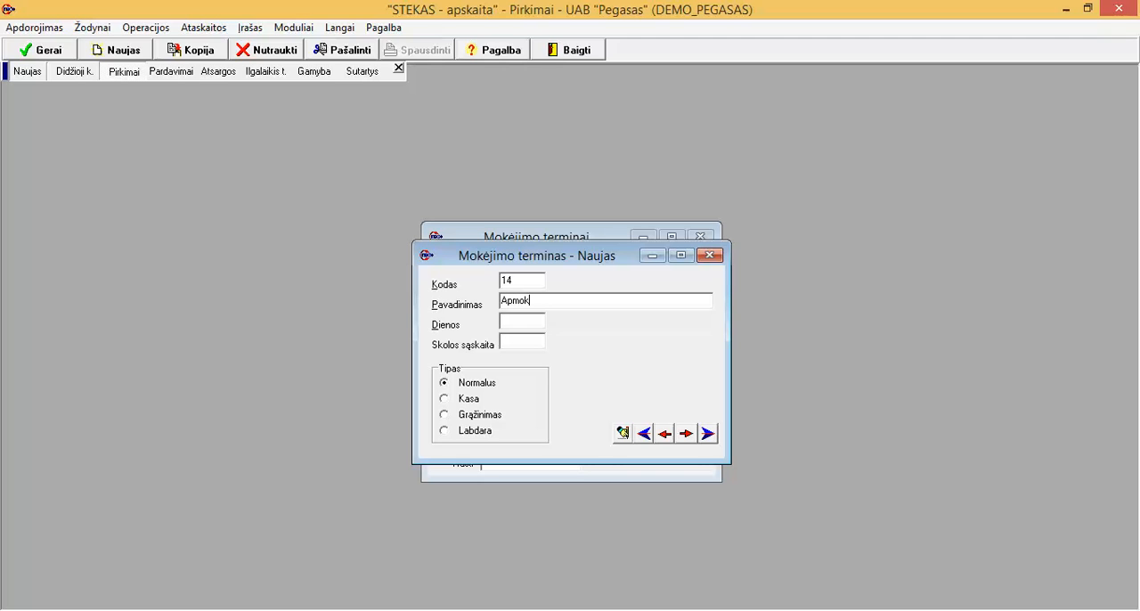
text(ėti per)
text( 14 d)
text(ienu)
text(14)
key(Tab)
click(40, 51)
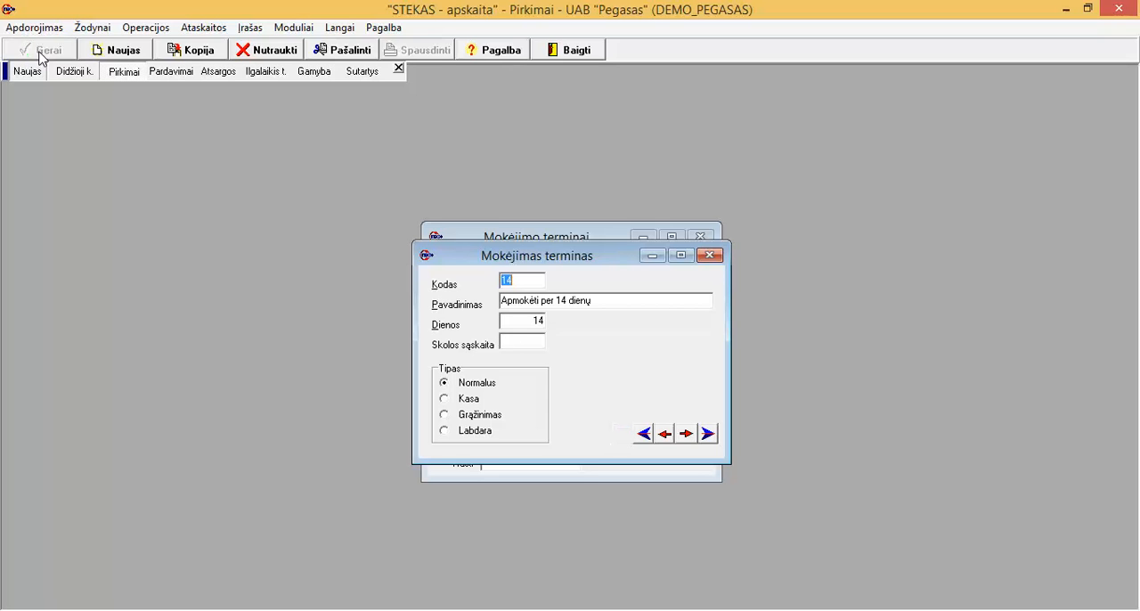
click(710, 255)
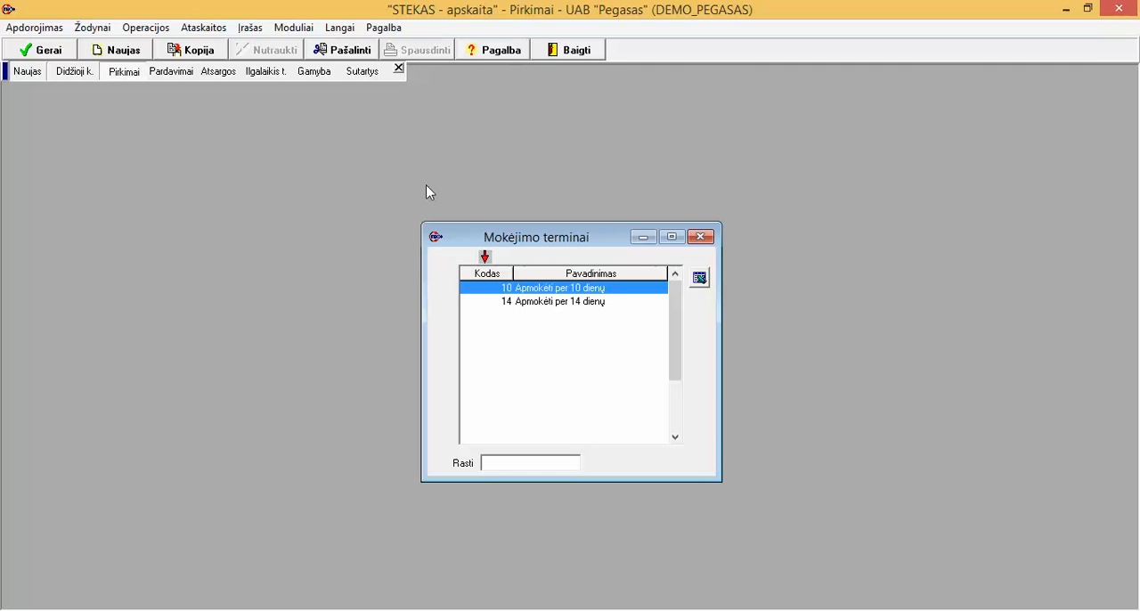
Step: Create and save a payment term with code GRAZ, name "Grazinimas" and type Grąžinimas, and close its form
click(130, 59)
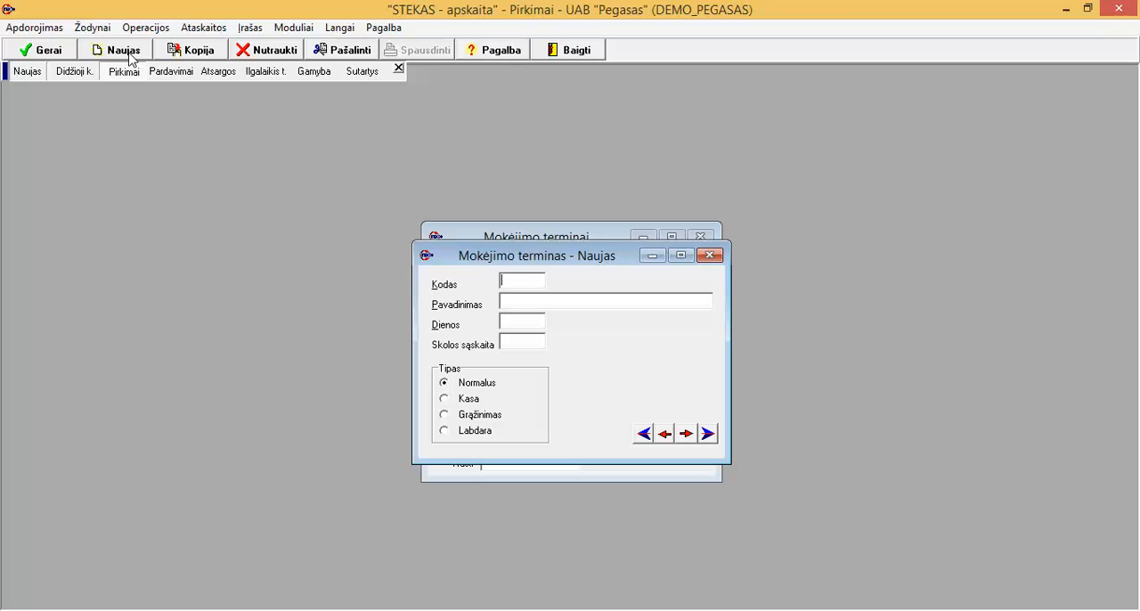
text(GRAZ)
text(Graz)
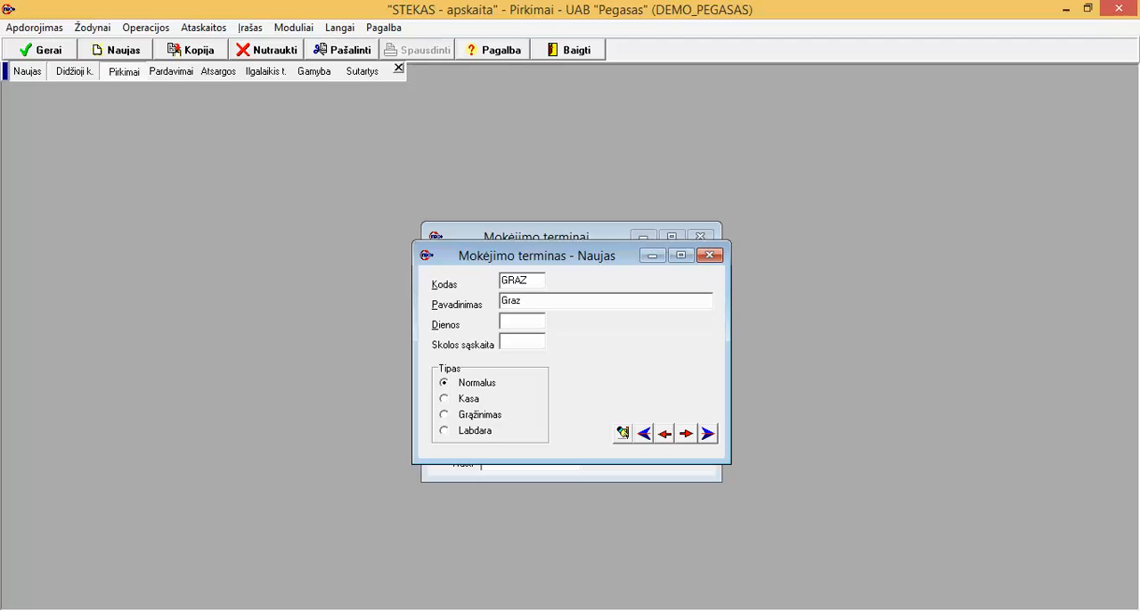
text(inimas)
click(461, 421)
click(623, 434)
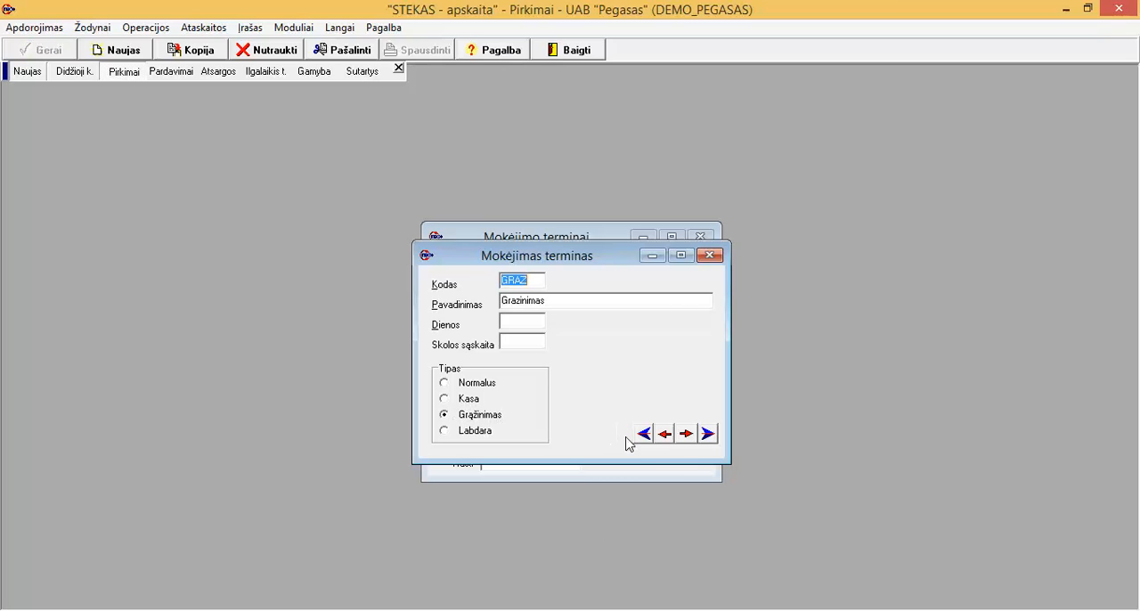
click(711, 256)
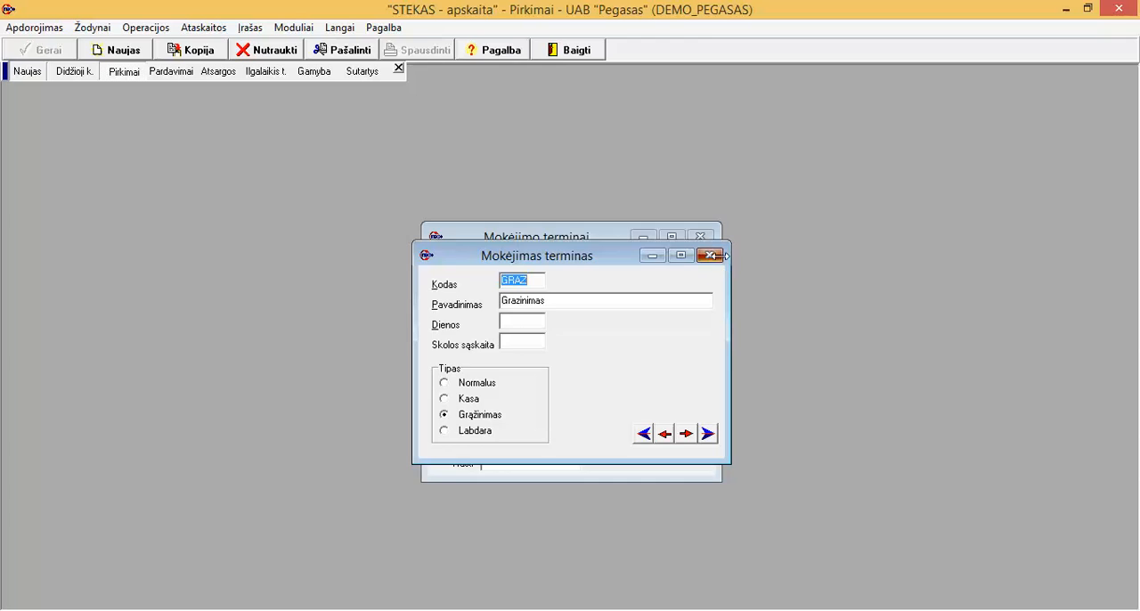